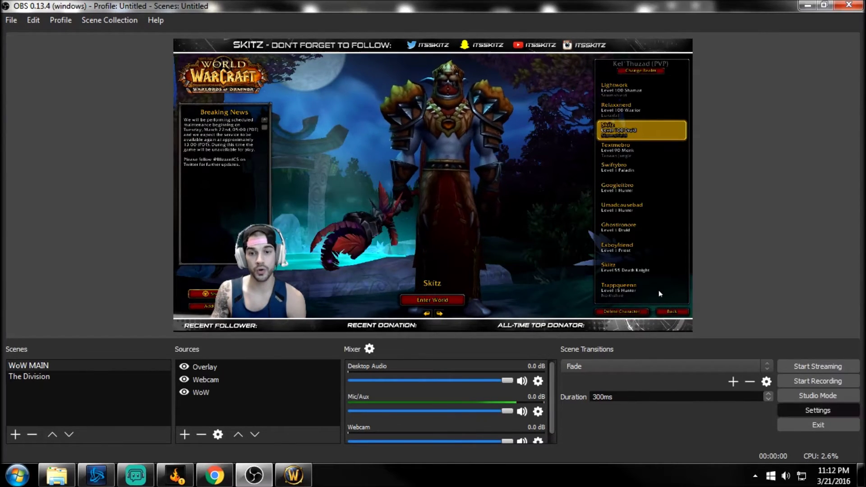
Go to Settings > Output and highlight 'High Quality, Medium File Size' under Recording Quality.
{"action": "left_click", "coordinate": [817, 410]}
{"action": "left_click", "coordinate": [198, 114]}
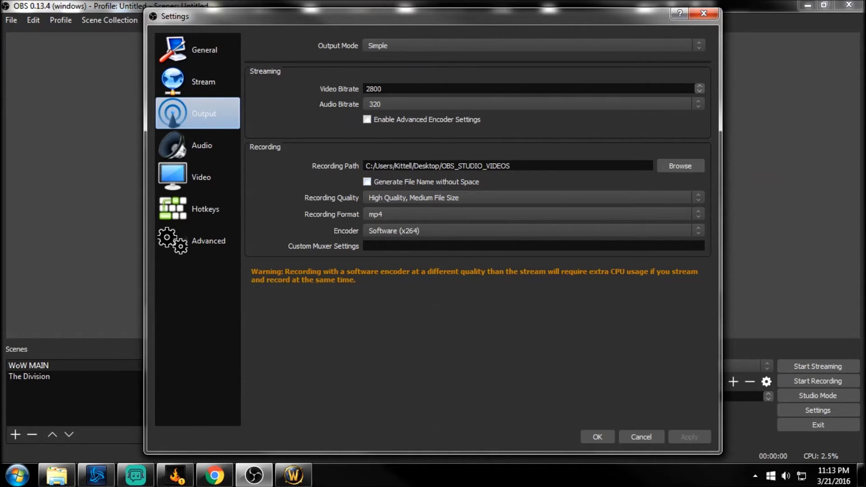
{"action": "left_click", "coordinate": [531, 197]}
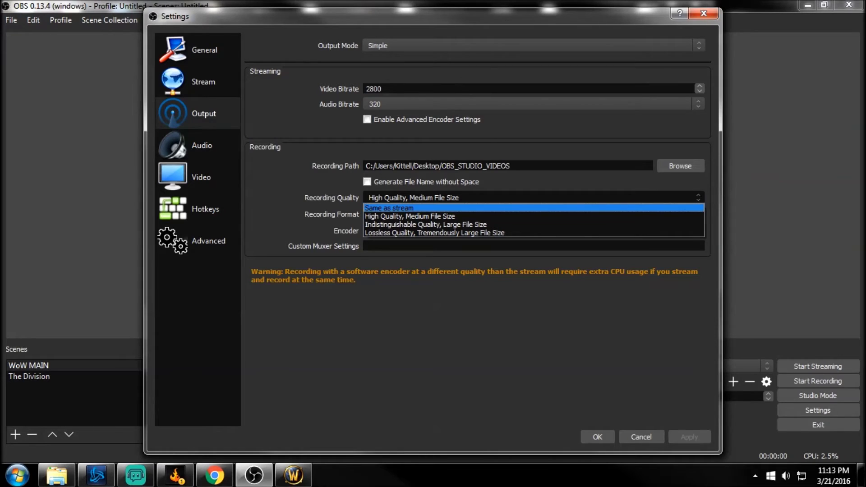
{"action": "key", "text": "Down"}
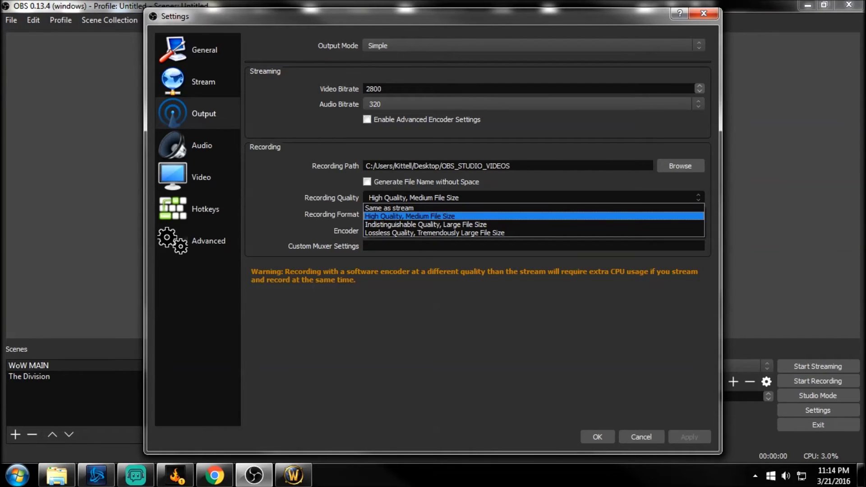
Confirm 'High Quality, Medium File Size' recording quality and expand the Recording Format list.
{"action": "key", "text": "Return"}
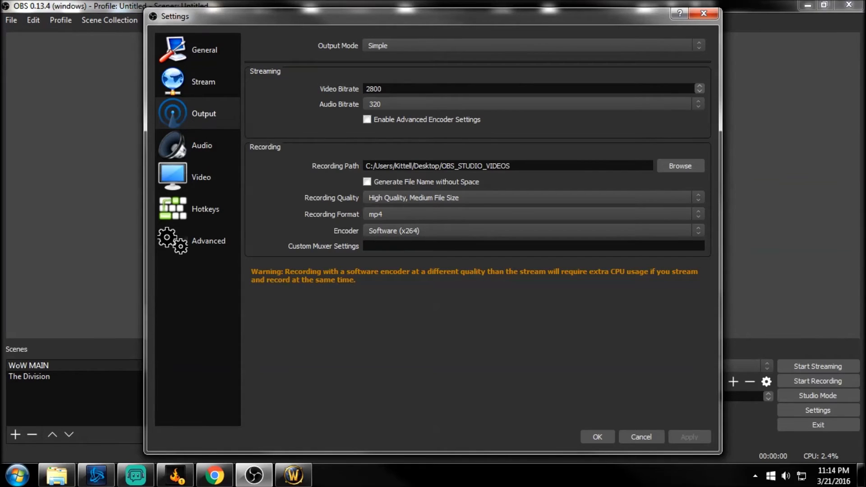
{"action": "key", "text": "Tab"}
{"action": "key", "text": "alt+Down"}
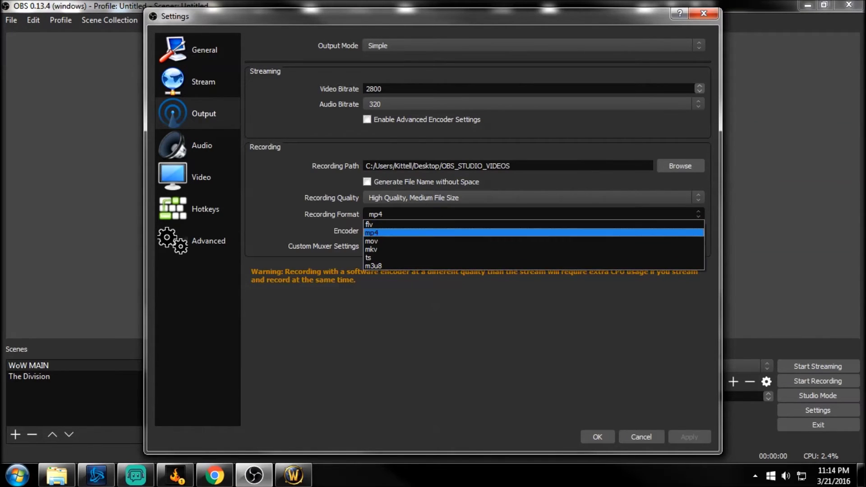
Choose mp4 as the recording format and save the settings with OK.
{"action": "key", "text": "Down"}
{"action": "key", "text": "Down"}
{"action": "key", "text": "Up"}
{"action": "key", "text": "Up"}
{"action": "key", "text": "Up"}
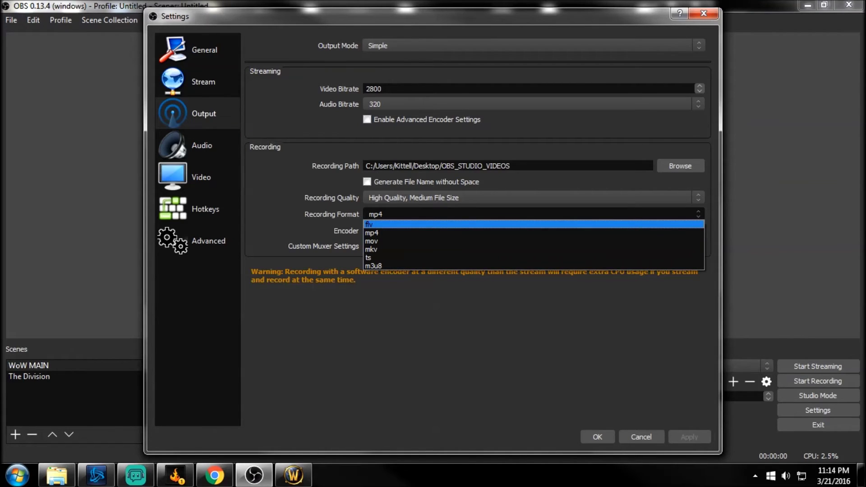
{"action": "key", "text": "Down"}
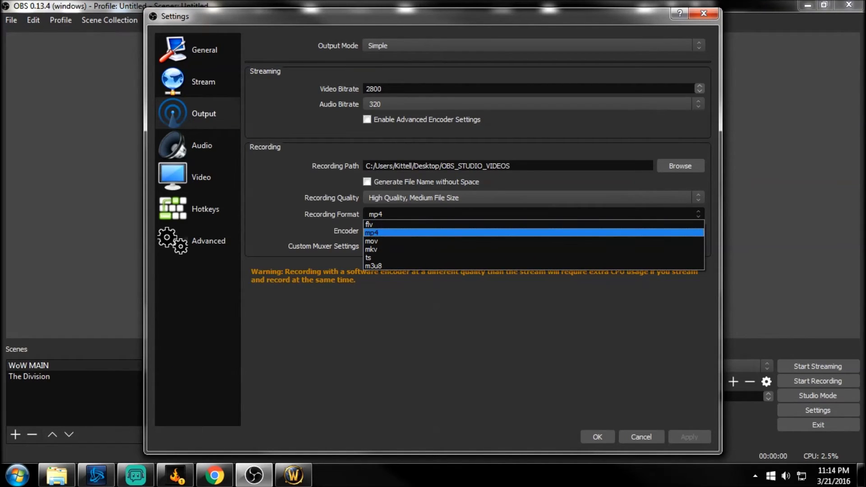
{"action": "key", "text": "Return"}
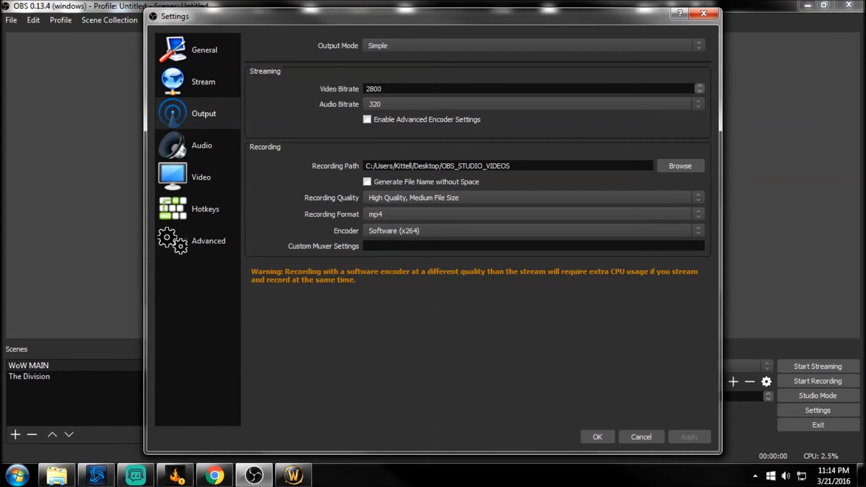
{"action": "left_click", "coordinate": [596, 436]}
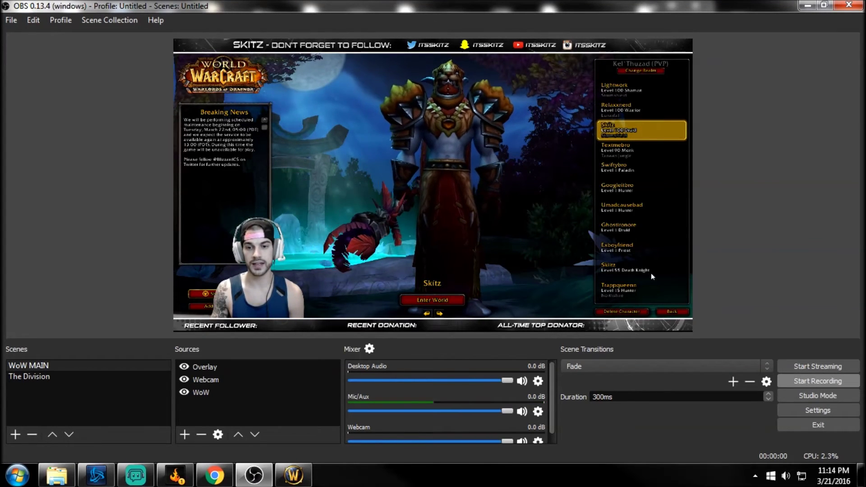
Record a short test clip using the F9 hotkey, then stop the recording.
{"action": "key", "text": "F9"}
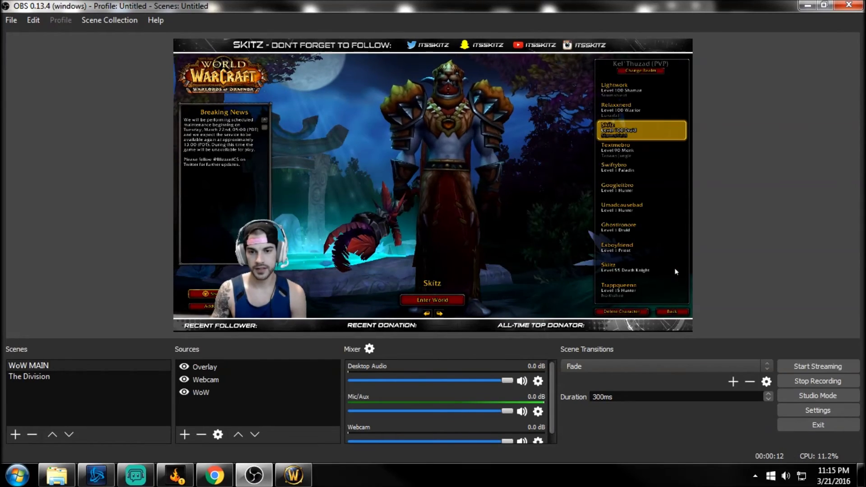
{"action": "left_click", "coordinate": [817, 381]}
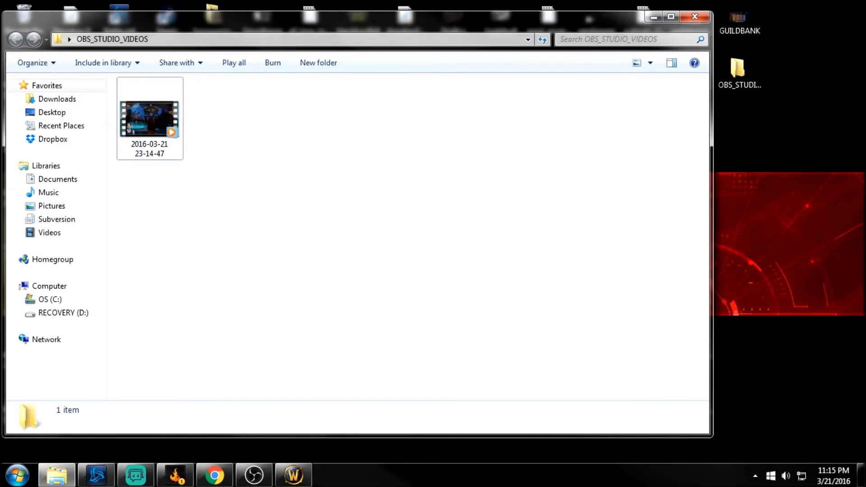
{"action": "double_click", "coordinate": [149, 118]}
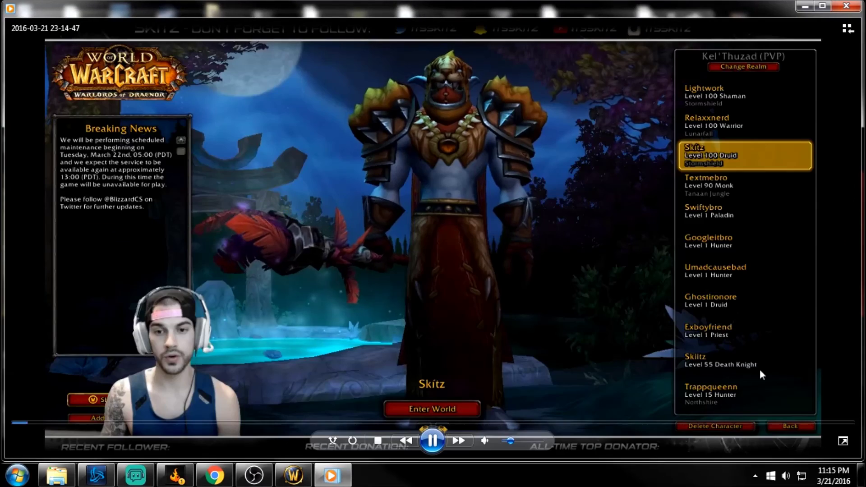